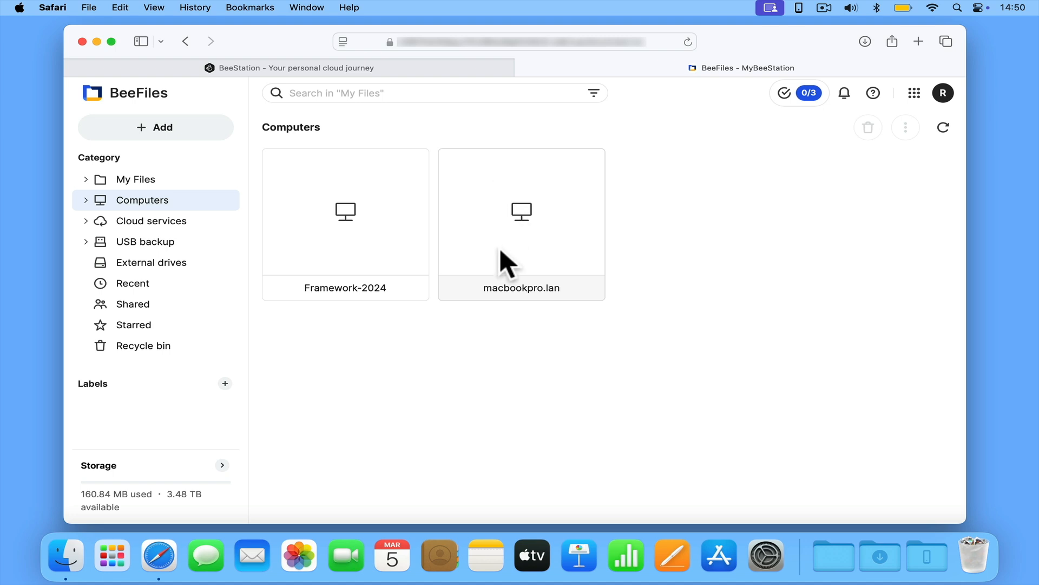
Open the version history of Example file.rtf in macbookpro.lan's two-way-synced Documents folder.
double_click(501, 249)
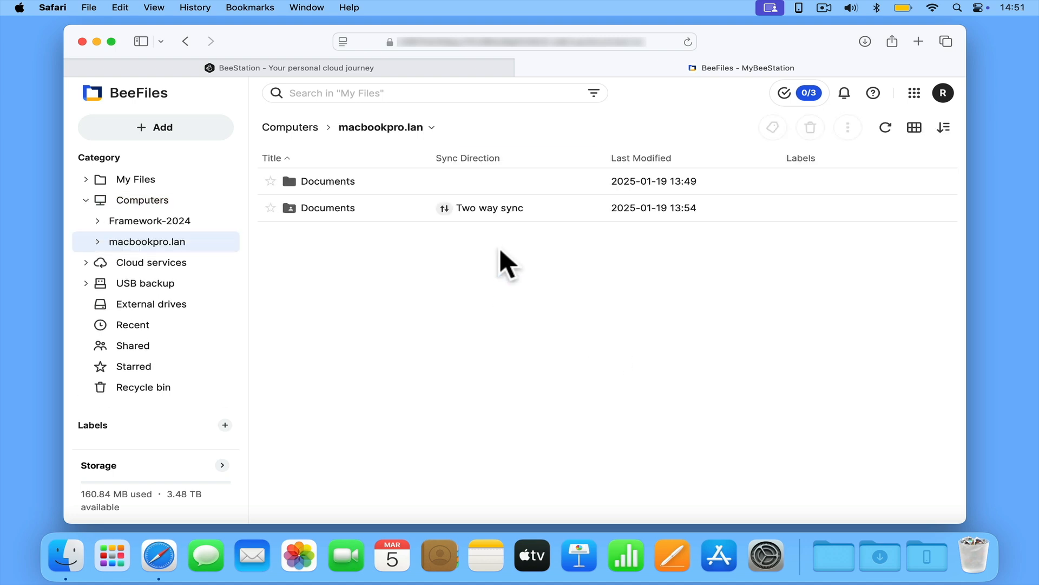
double_click(378, 213)
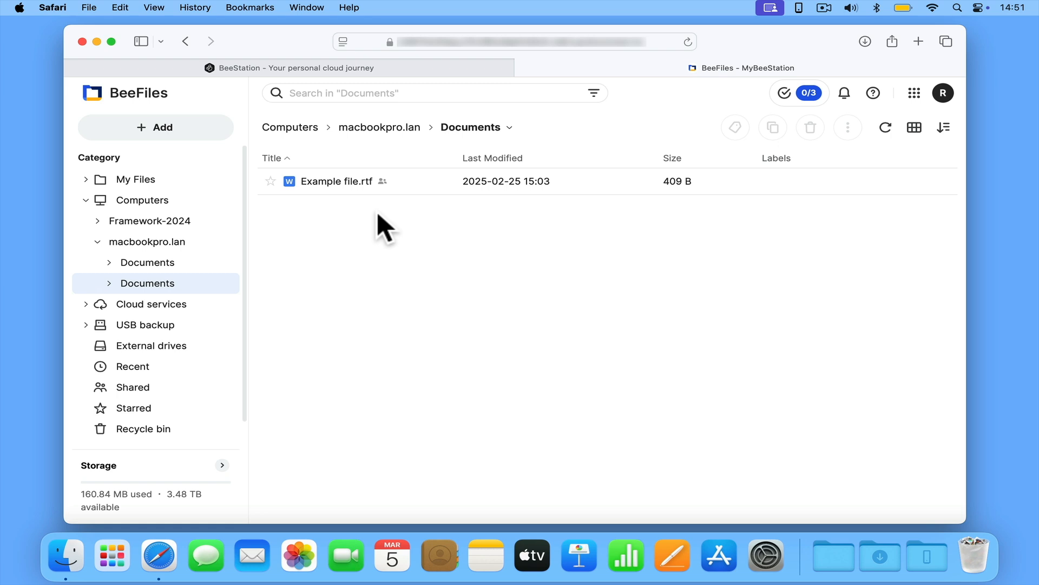
left_click(343, 181)
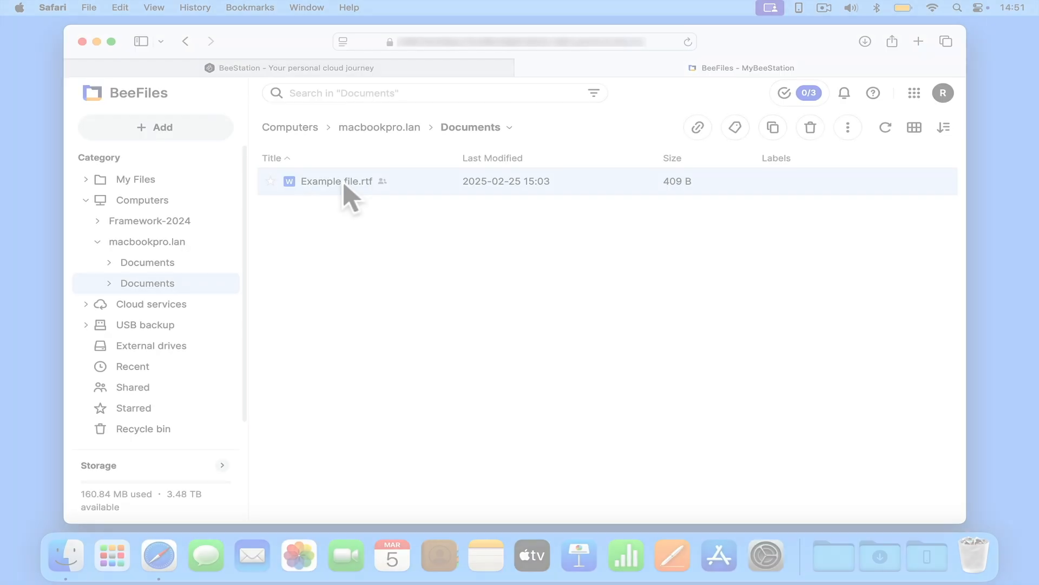
left_click(345, 184, "ctrl")
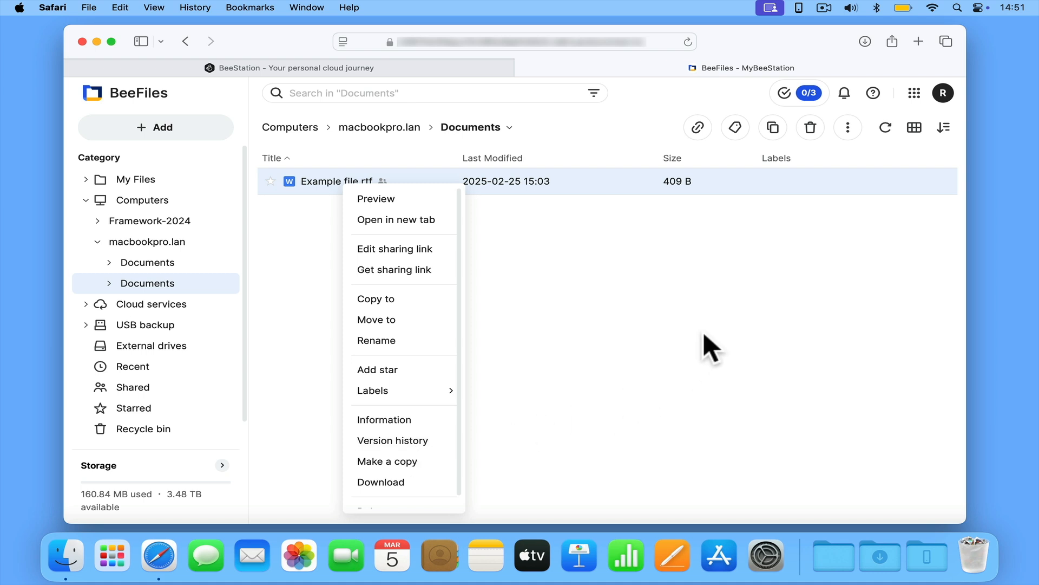
left_click(710, 352)
left_click(726, 182)
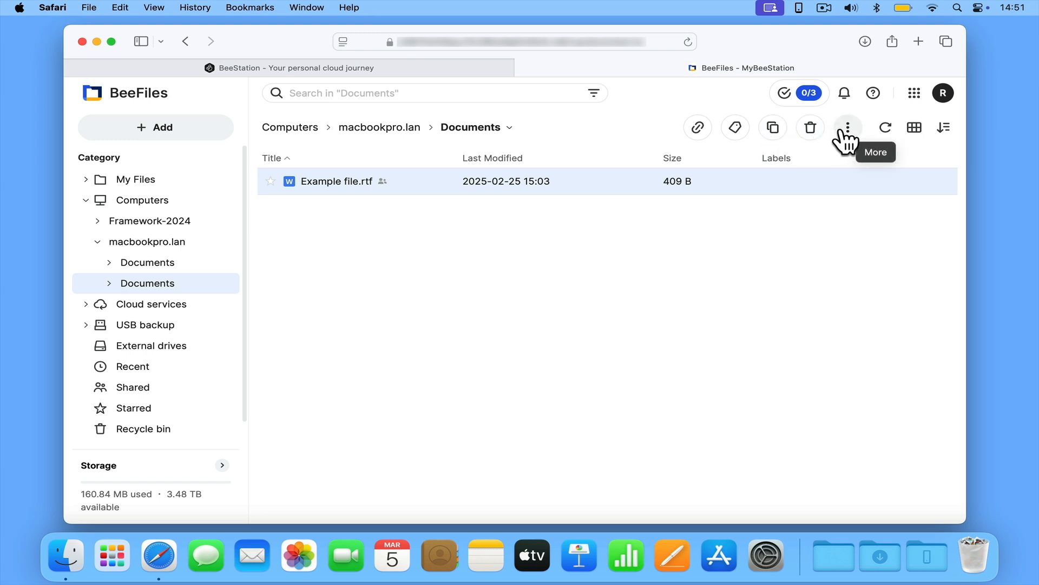
left_click(846, 131)
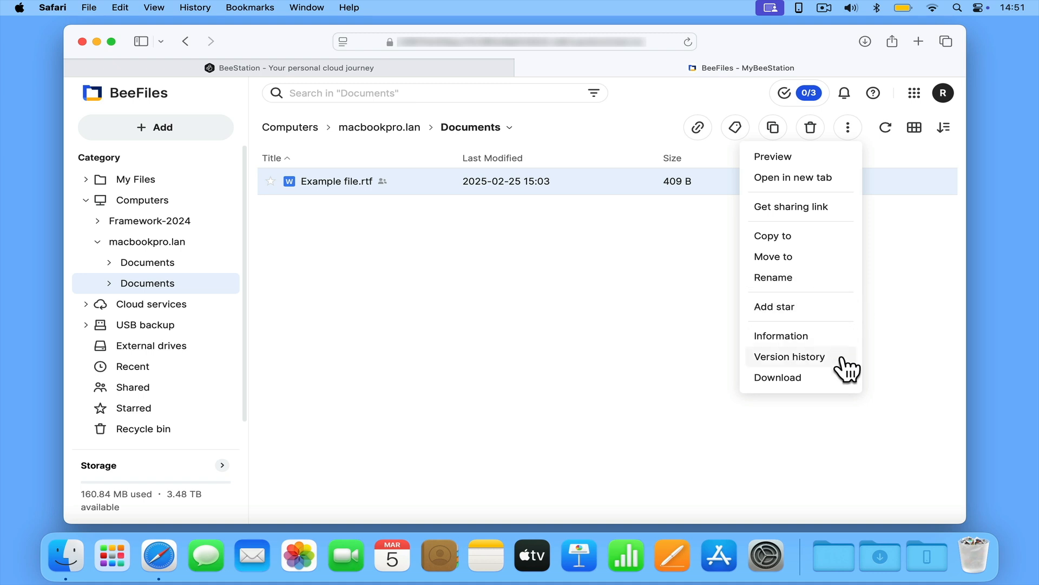
left_click(790, 356)
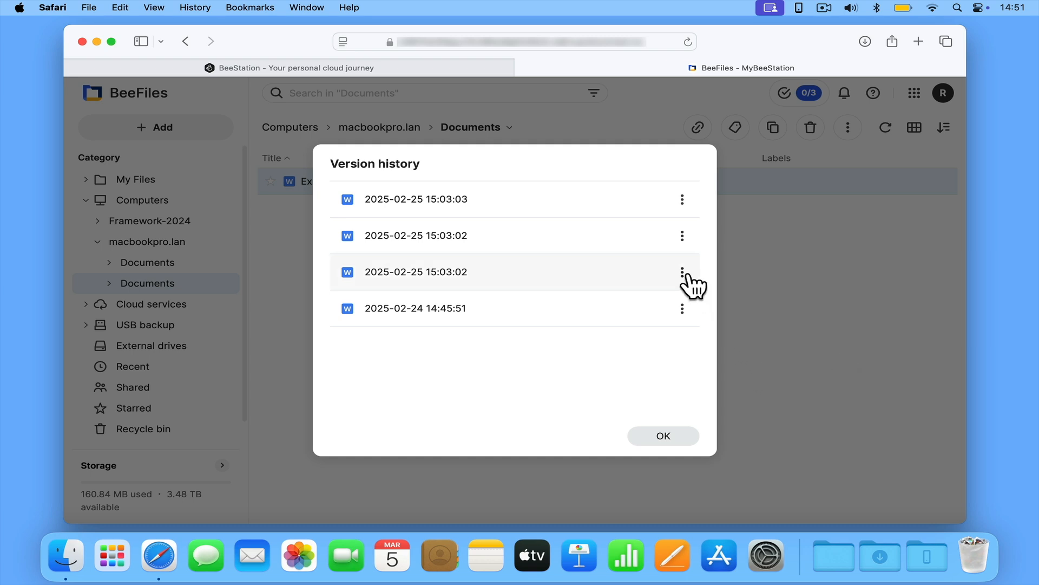
left_click(682, 273)
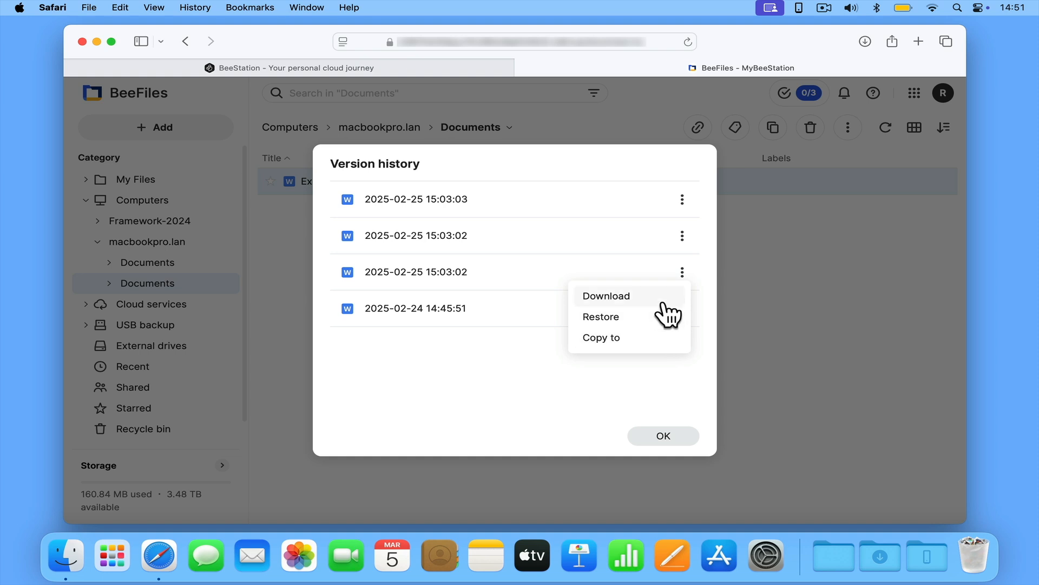
left_click(664, 298)
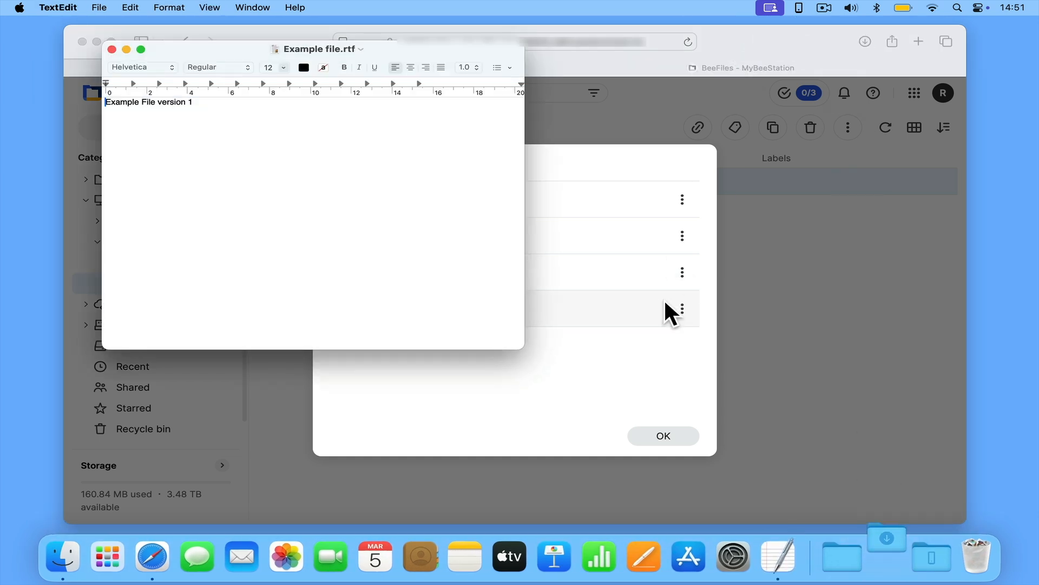
left_click(112, 50)
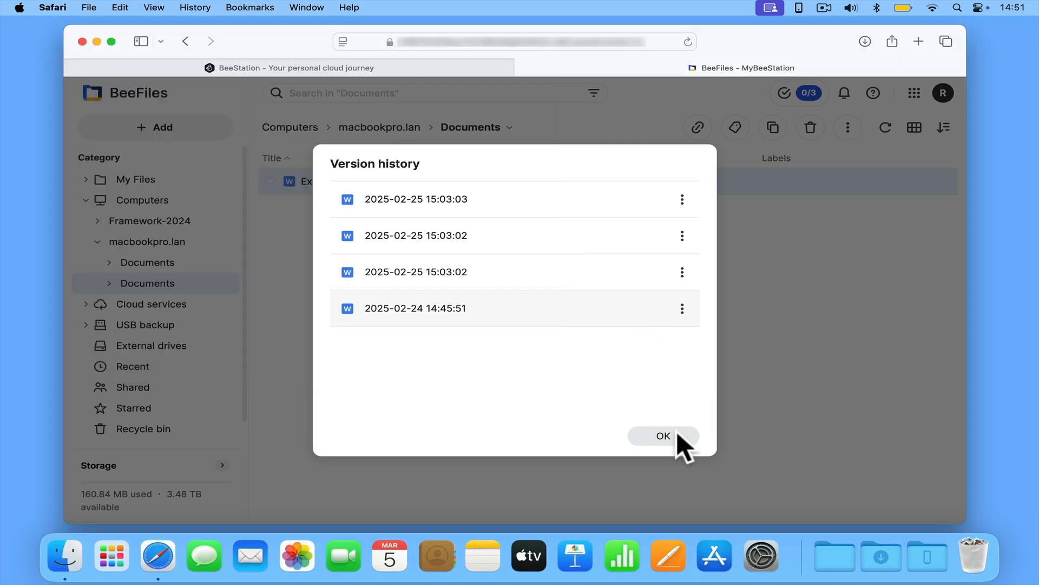
left_click(676, 434)
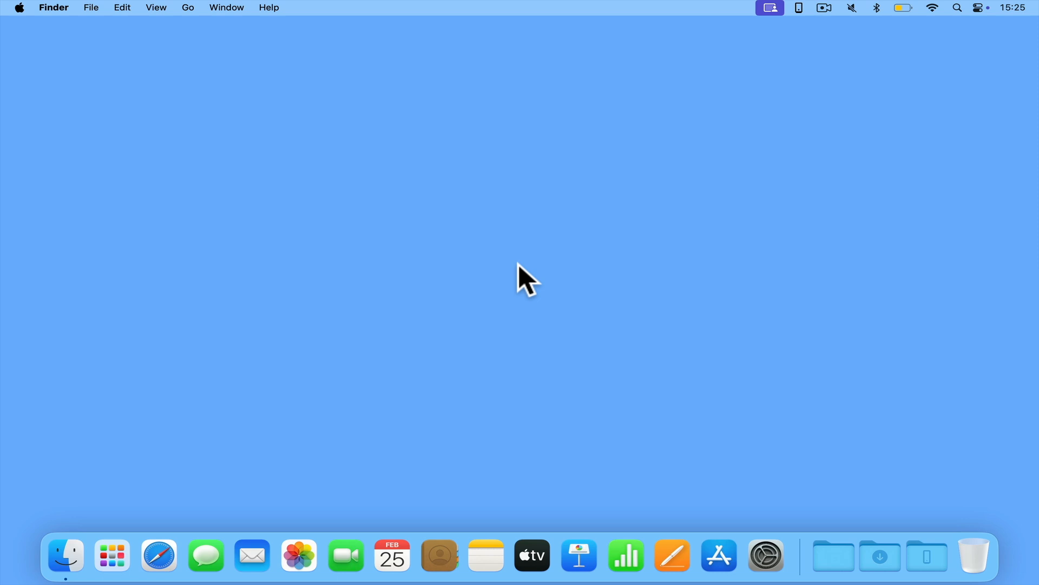
In Finder, browse the previous versions of Example file in the Documents folder.
left_click(74, 549)
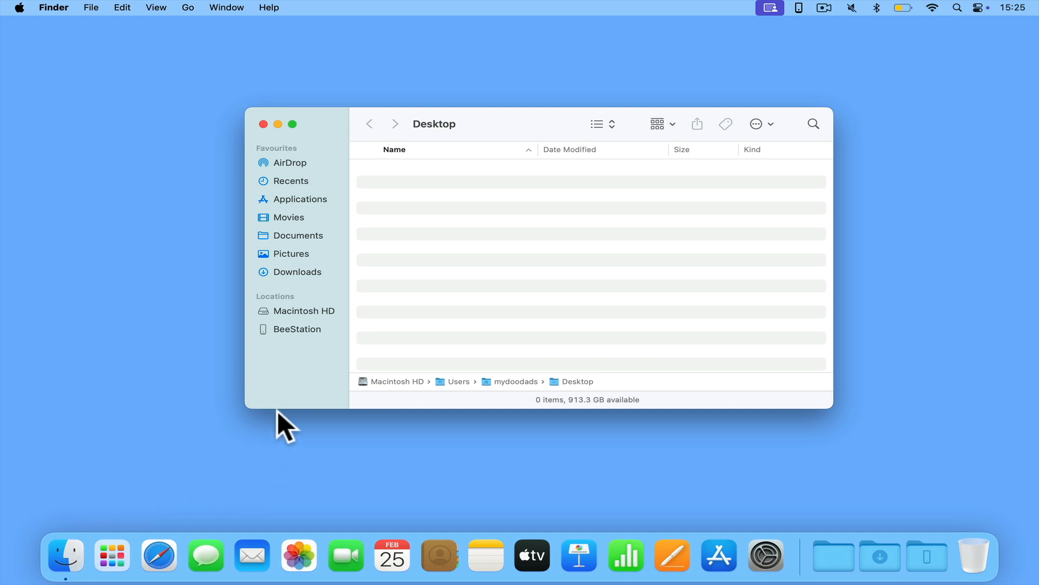
left_click(325, 236)
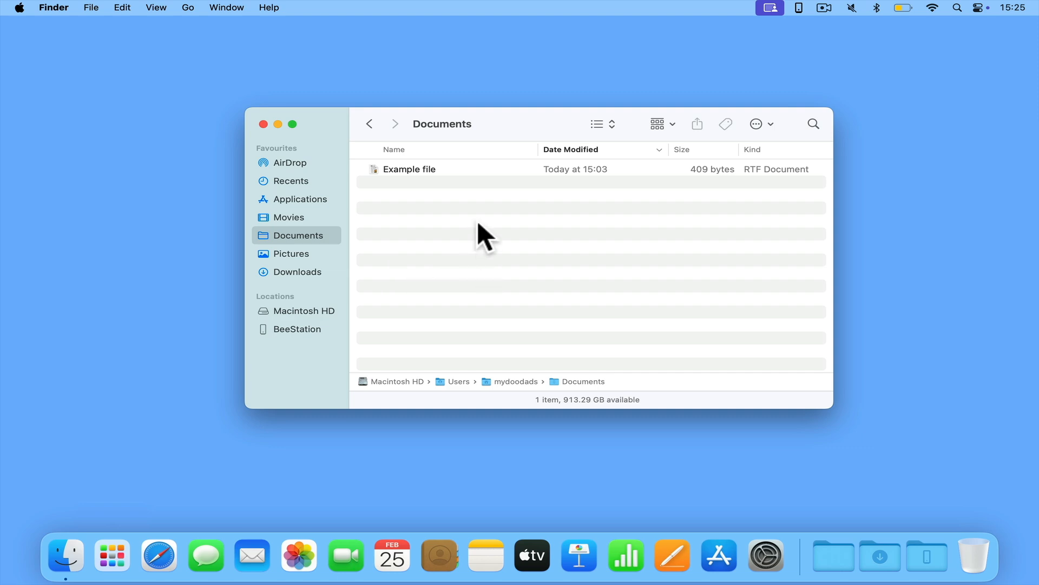
left_click(428, 170)
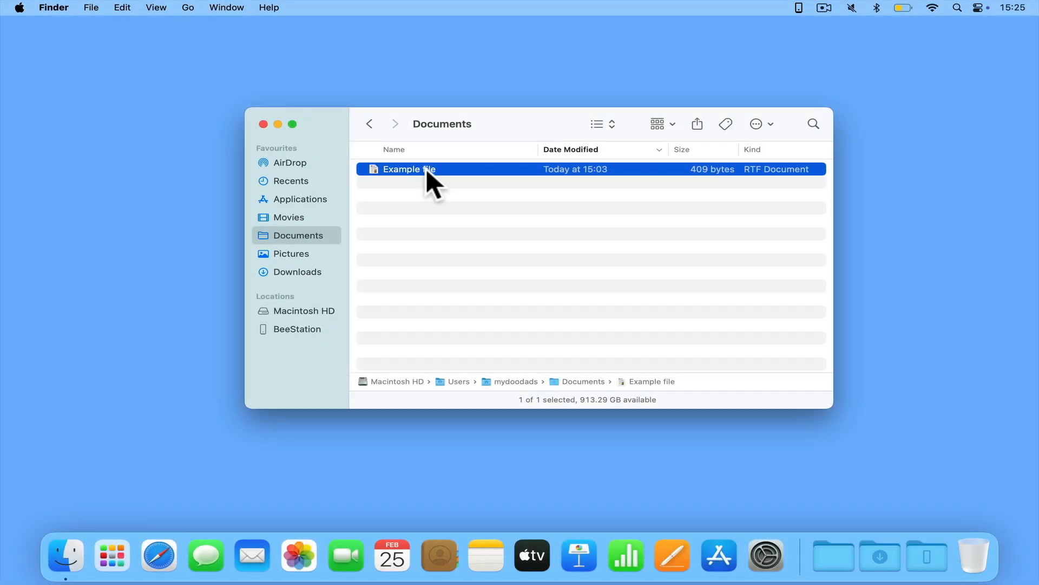
right_click(427, 169)
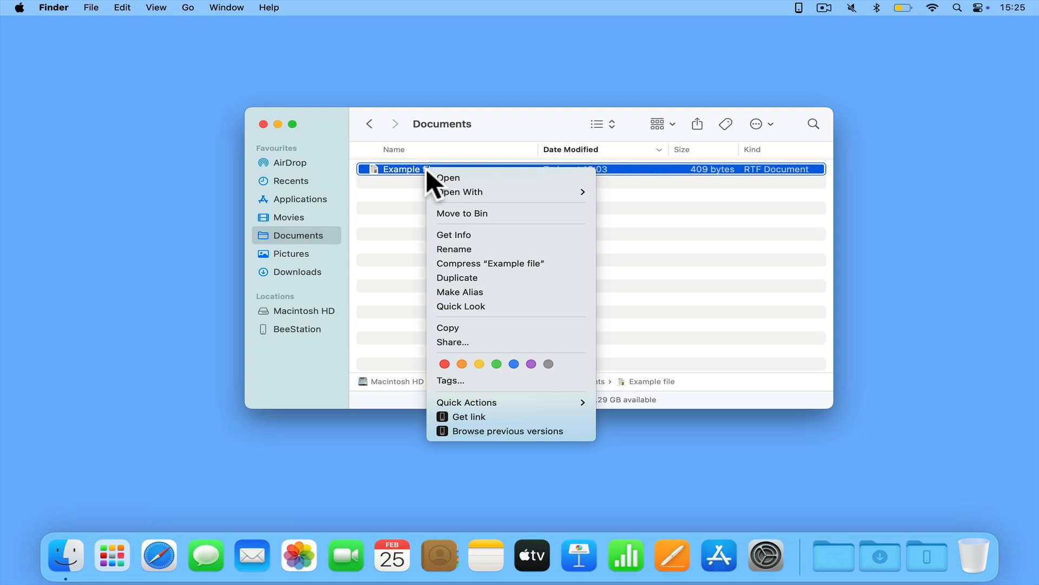
mouse_move(512, 402)
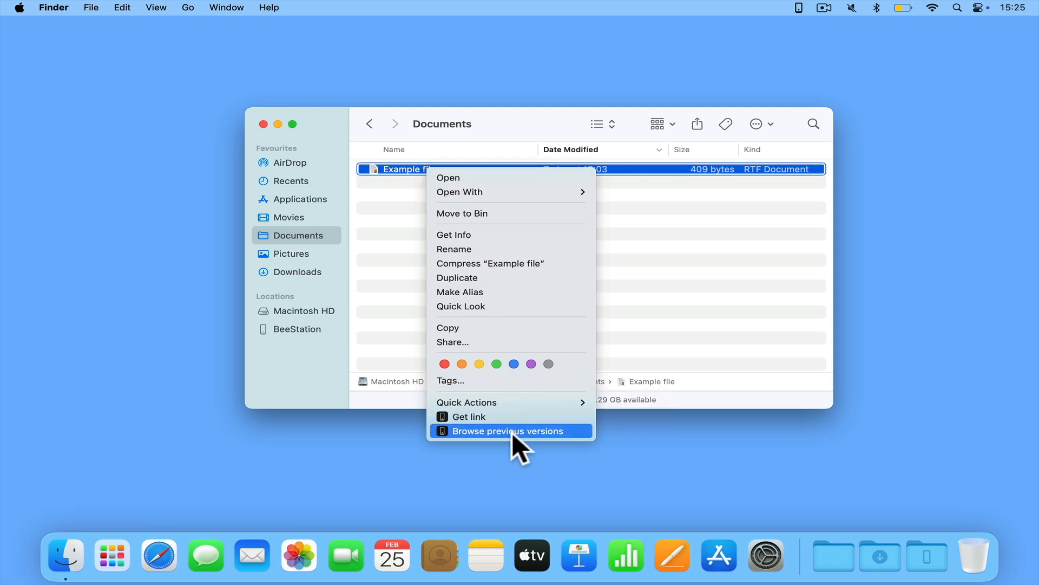
left_click(563, 431)
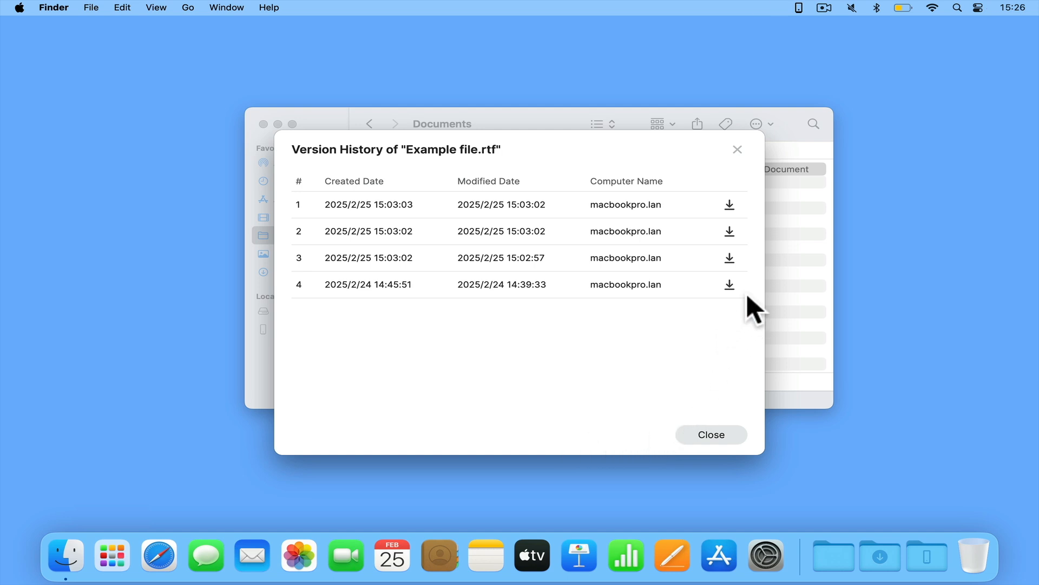
Save version 3 of Example file.rtf to the Desktop and move that copy into the Documents folder.
left_click(730, 258)
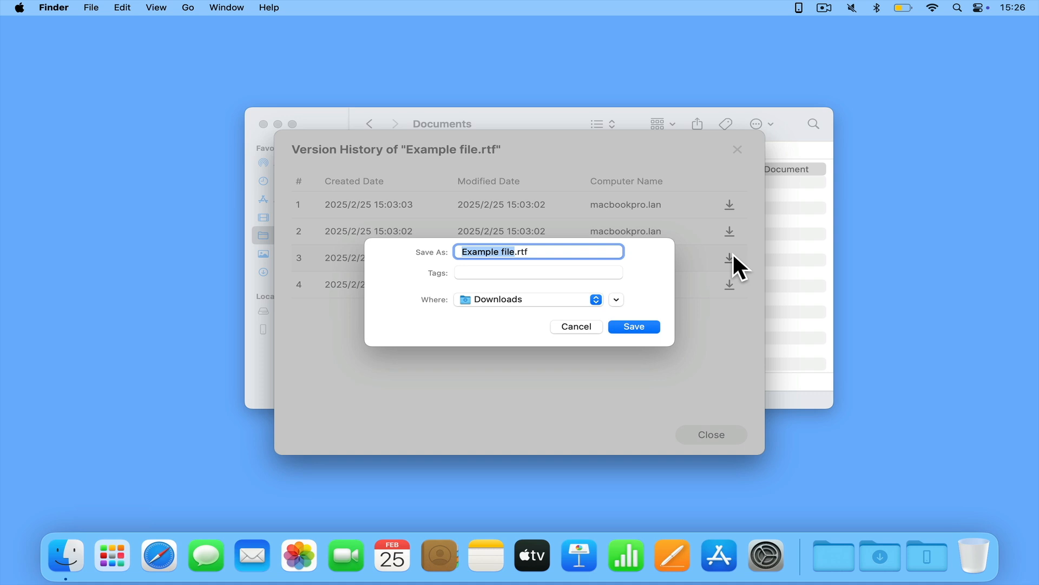
left_click(596, 299)
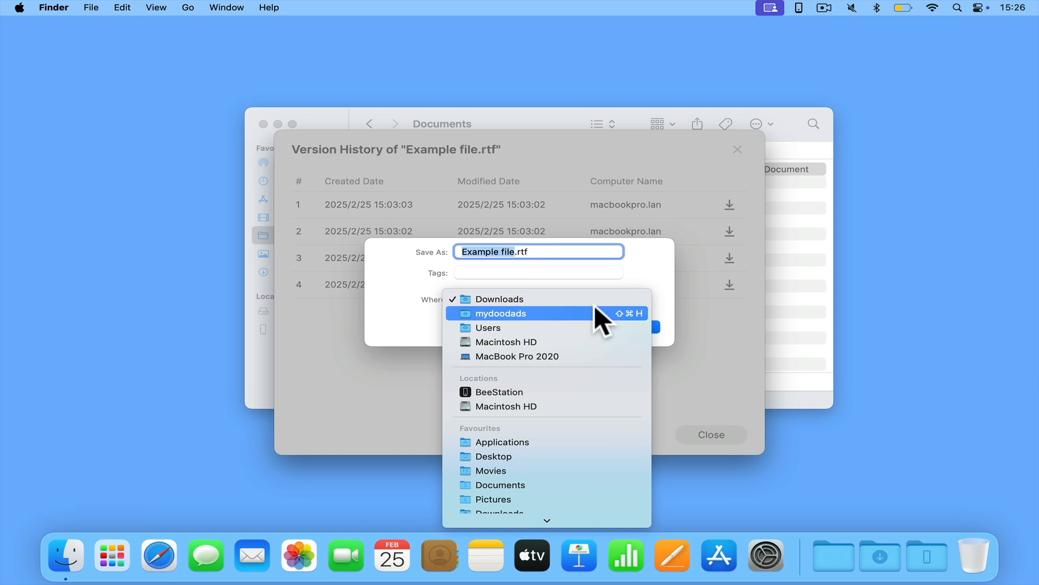
left_click(570, 455)
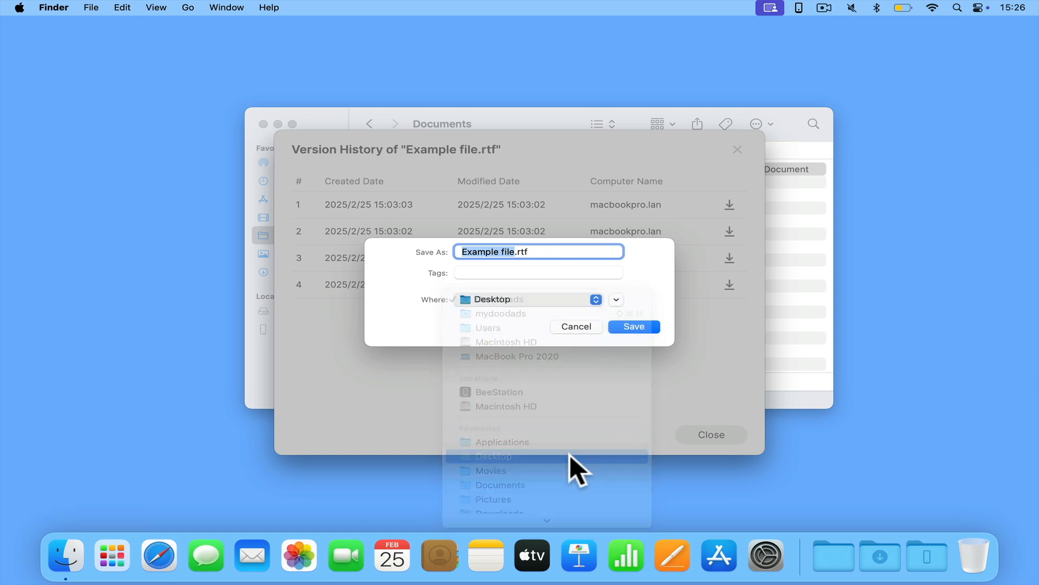
left_click(632, 327)
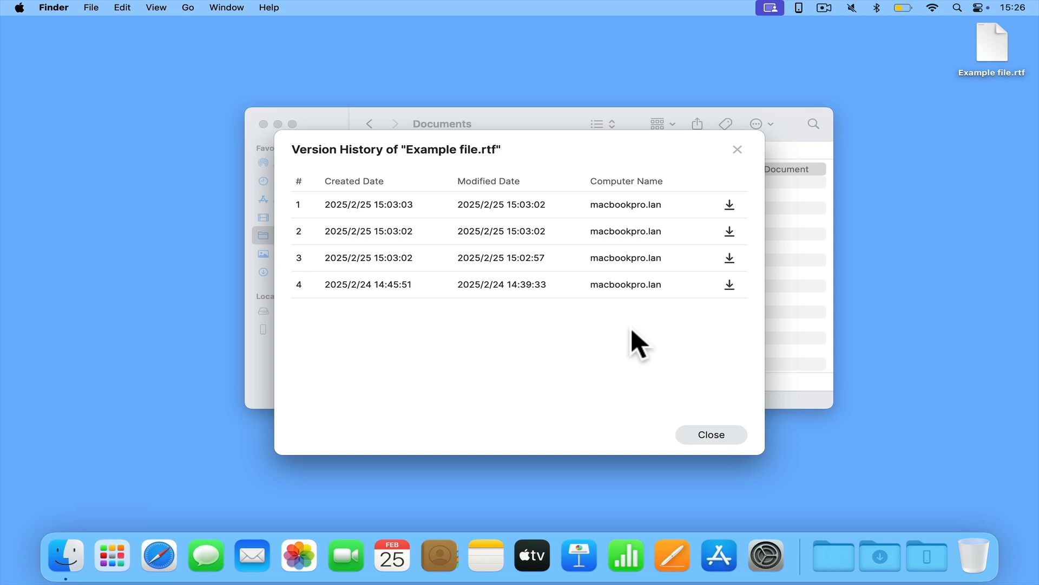
left_click(705, 437)
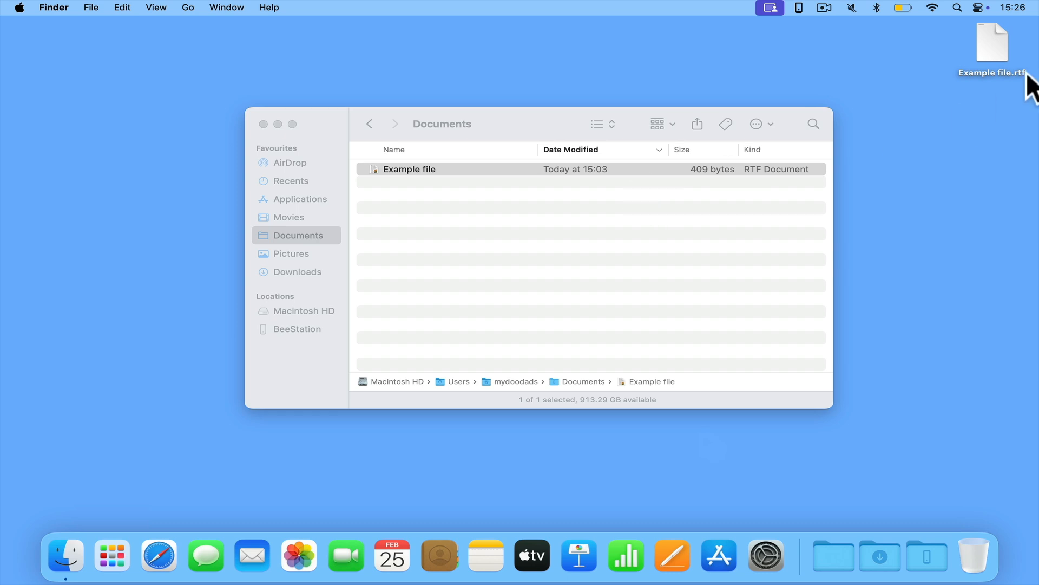
left_click_drag(995, 40, 671, 278)
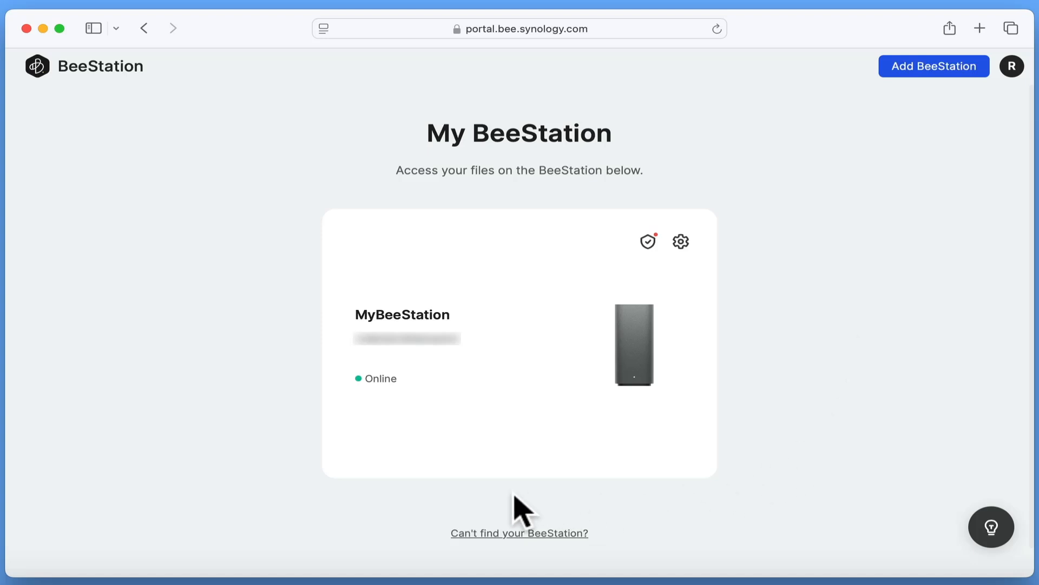
Switch to the BeeStation portal in Safari, open MyBeeStation's BeeFiles and bring up its settings.
mouse_move(429, 457)
left_click(428, 445)
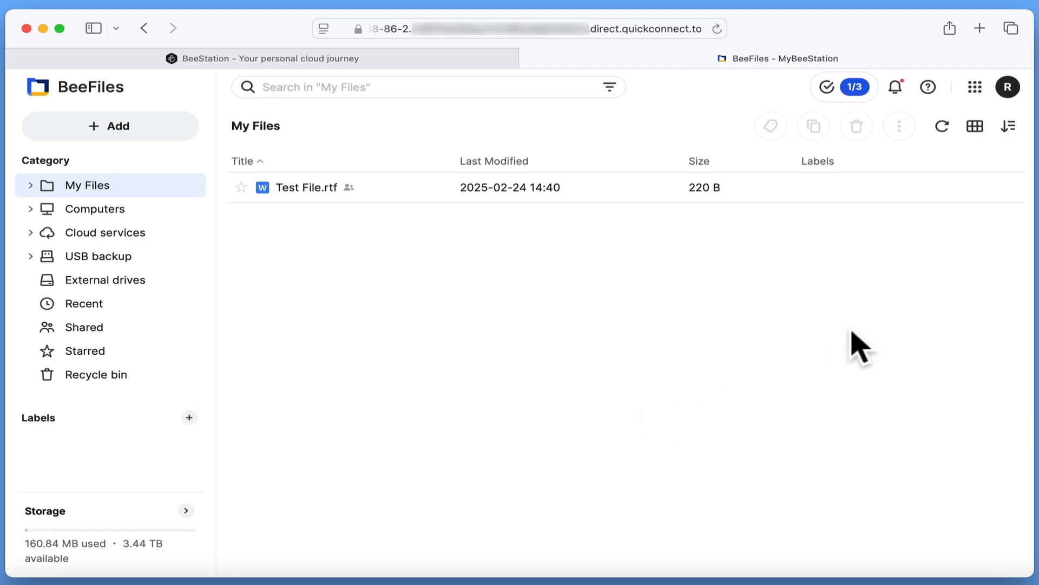
left_click(1007, 90)
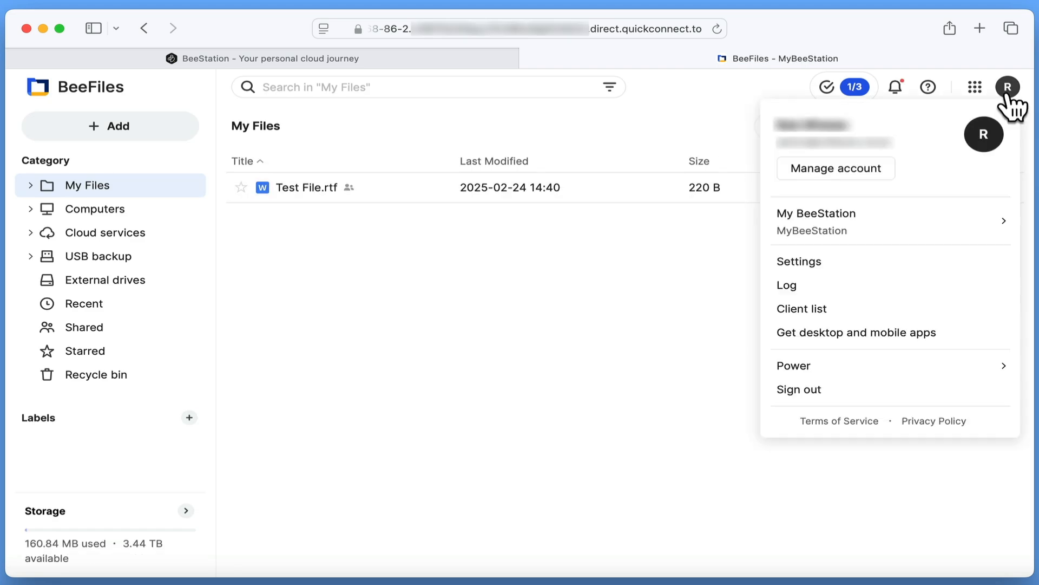
left_click(992, 277)
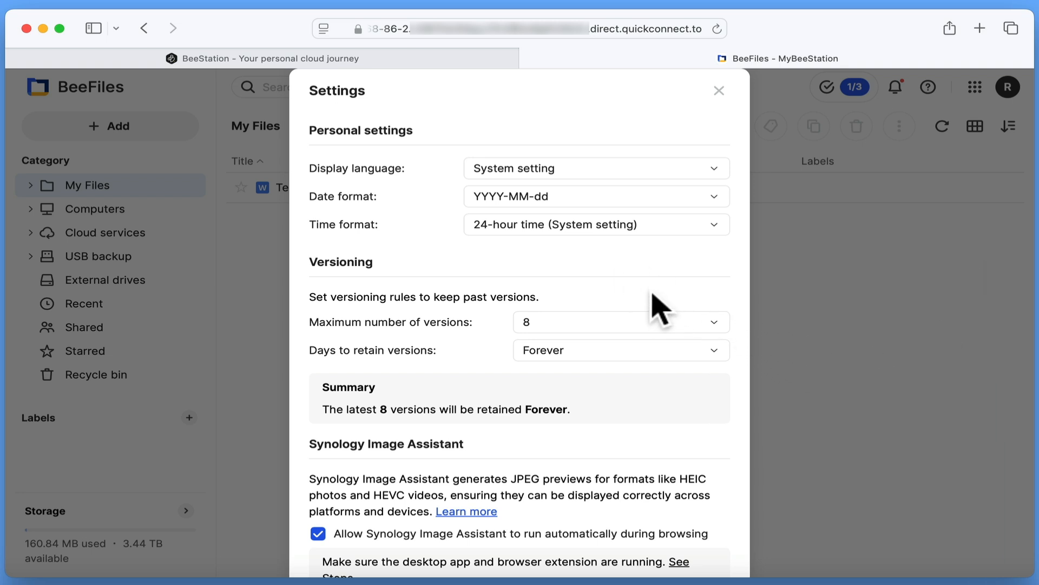
Set the maximum number of versions to 16, keep versions retained Forever, and close the settings.
left_click(715, 325)
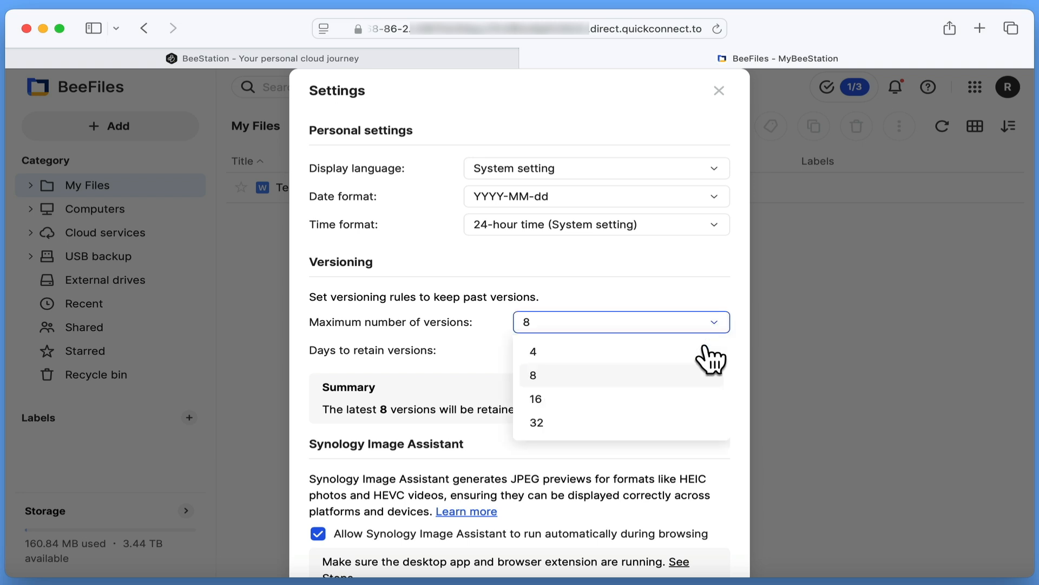
left_click(705, 414)
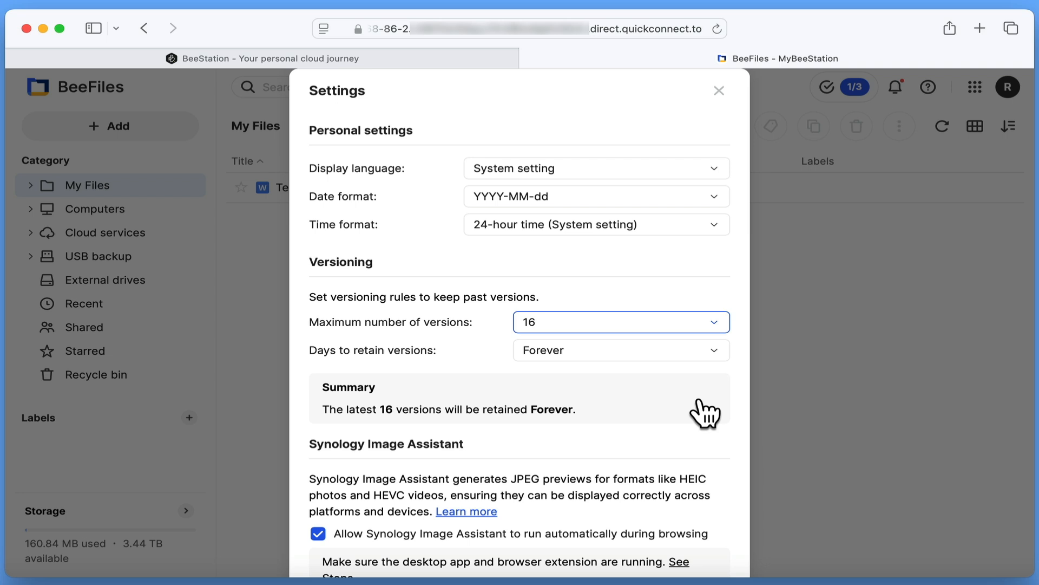
left_click(716, 361)
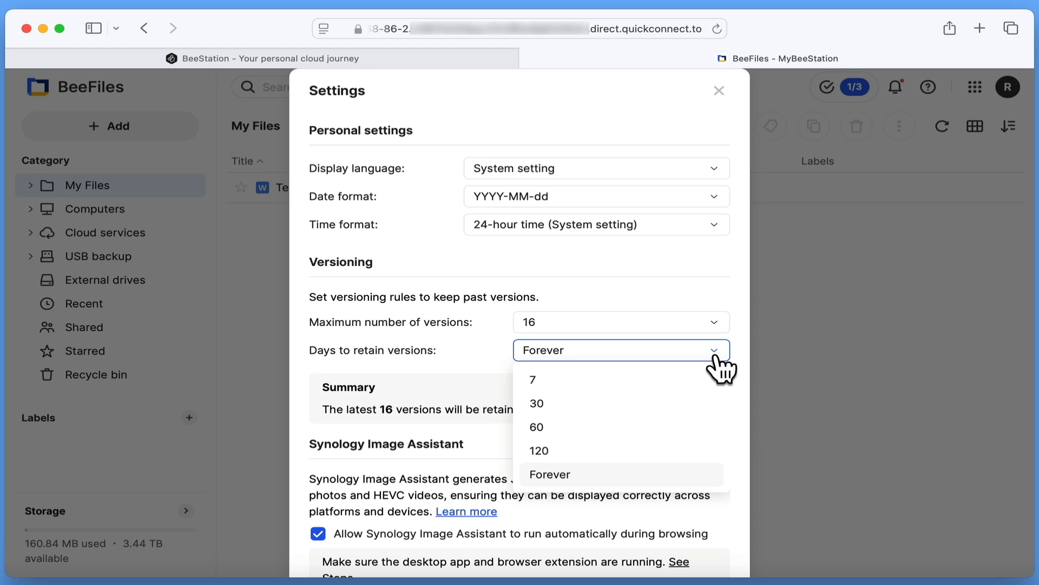
left_click(737, 354)
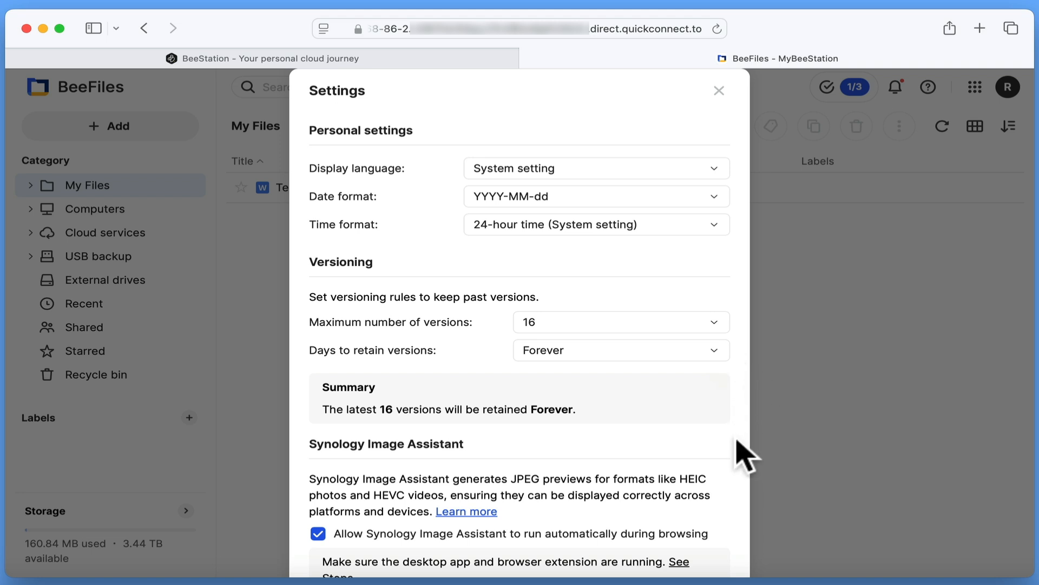
left_click(719, 91)
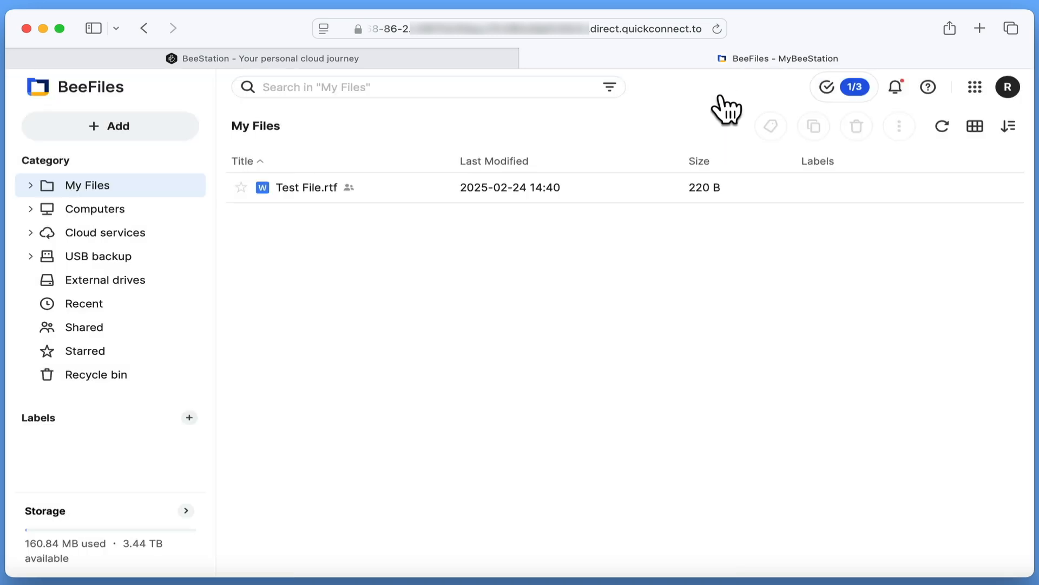